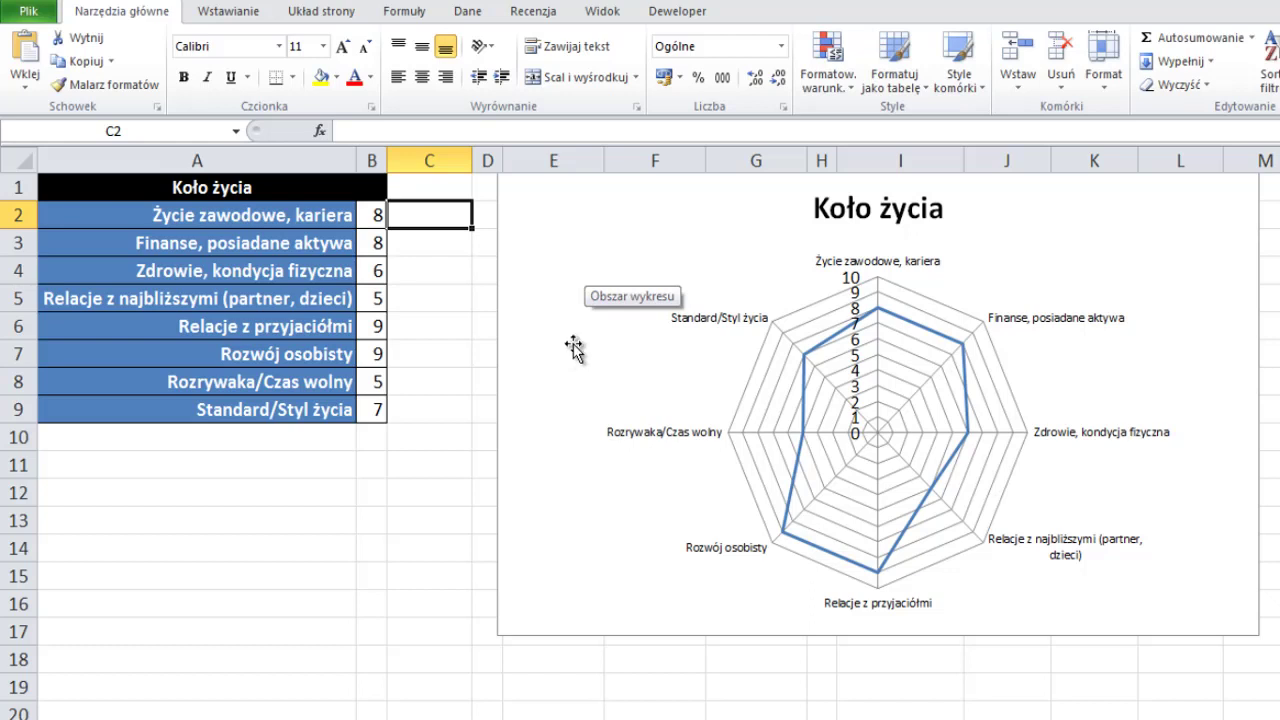
# Step: Select the life-area ratings and undo to remove the old radar chart
pyautogui.click(284, 214)
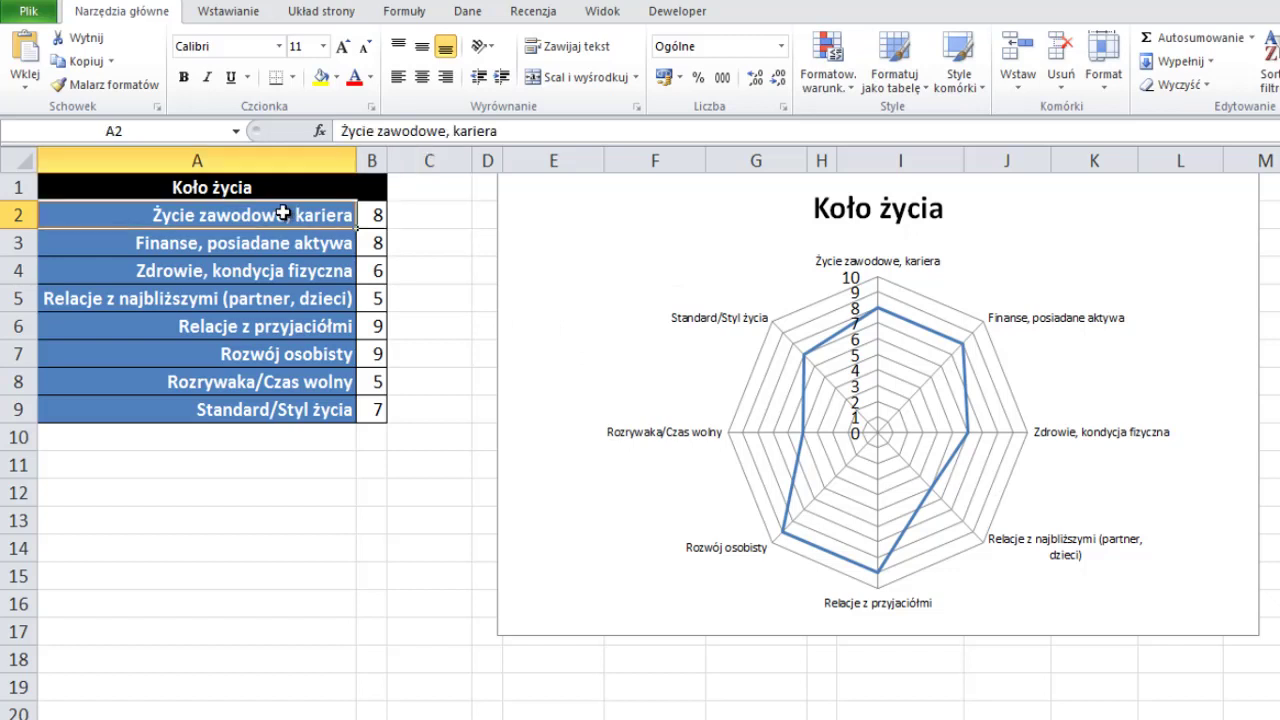
pyautogui.moveTo(287, 212); pyautogui.dragTo(383, 409)
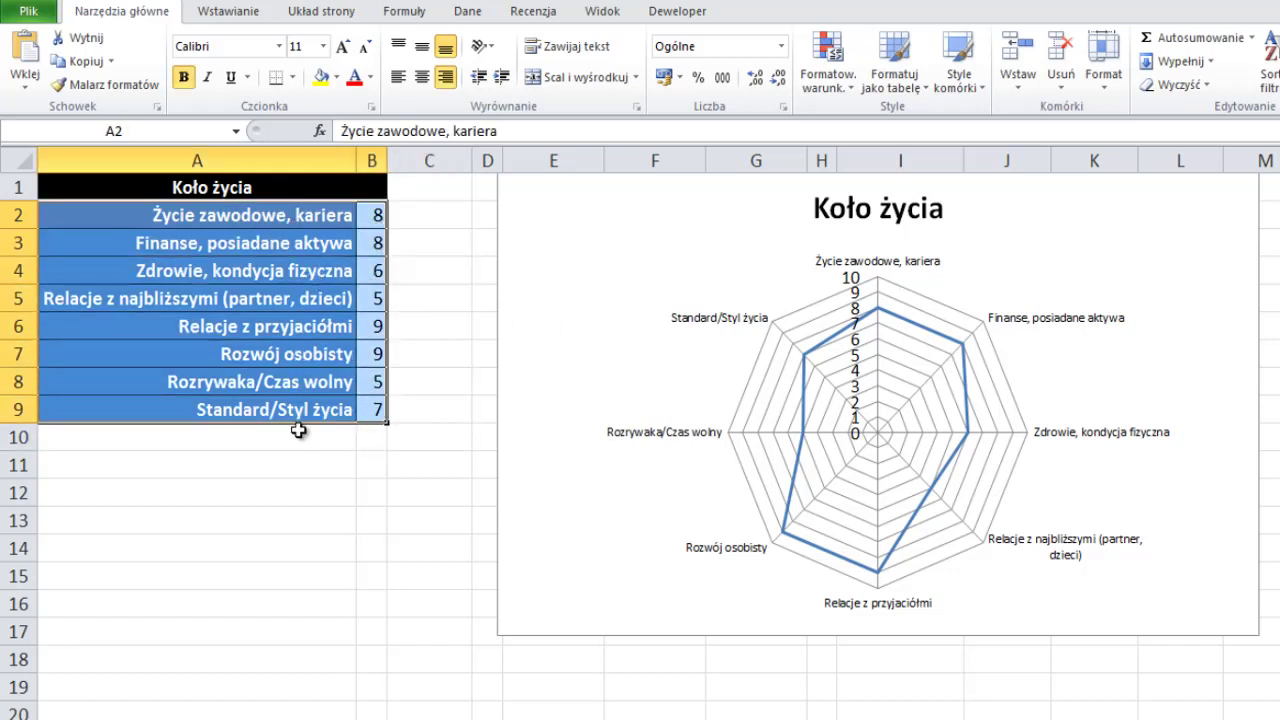
pyautogui.click(375, 211)
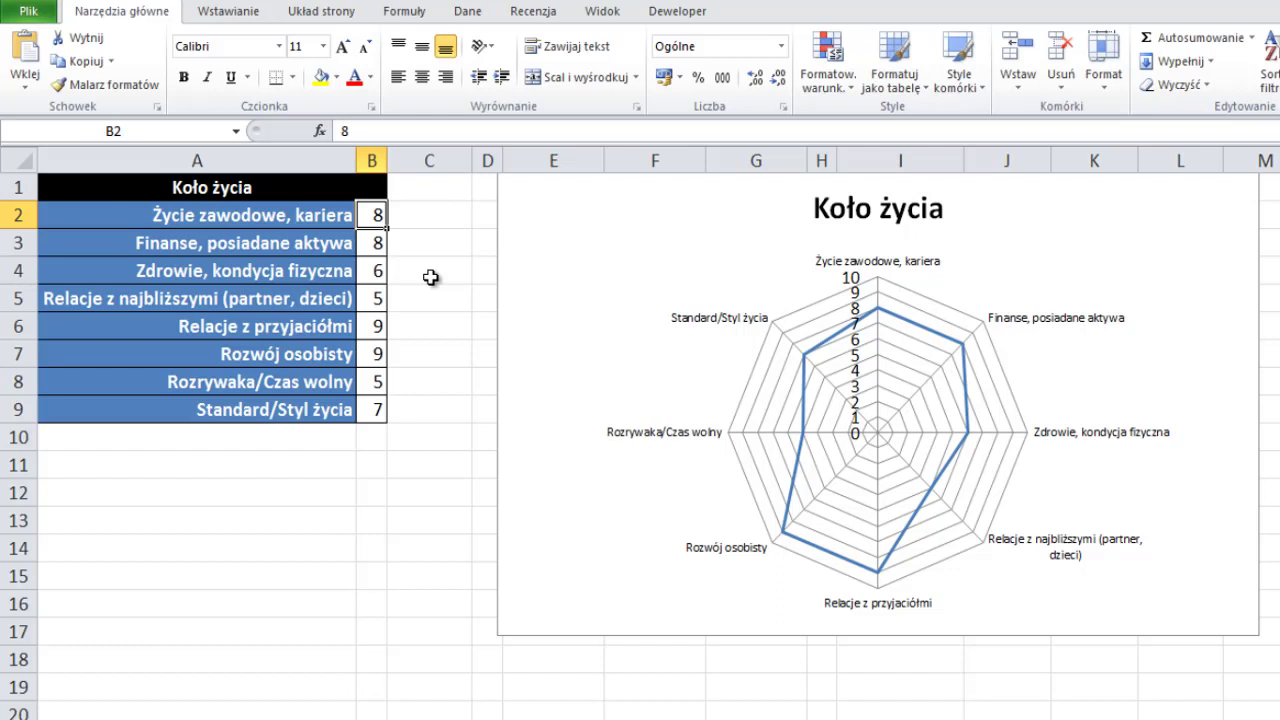
pyautogui.hotkey('ctrl', 'z')
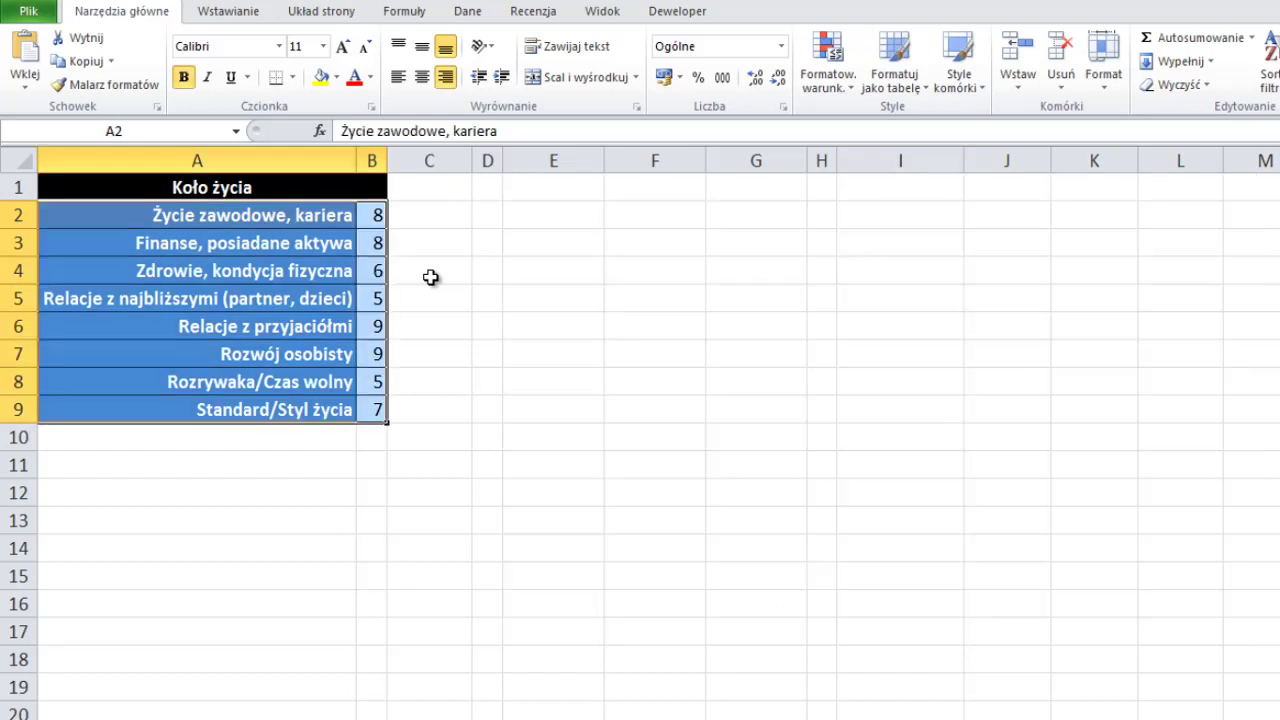
# Step: Insert a plain radar chart from A2:B9 via Wstawianie > Inne wykresy > Radarowy
pyautogui.moveTo(138, 216); pyautogui.dragTo(376, 404)
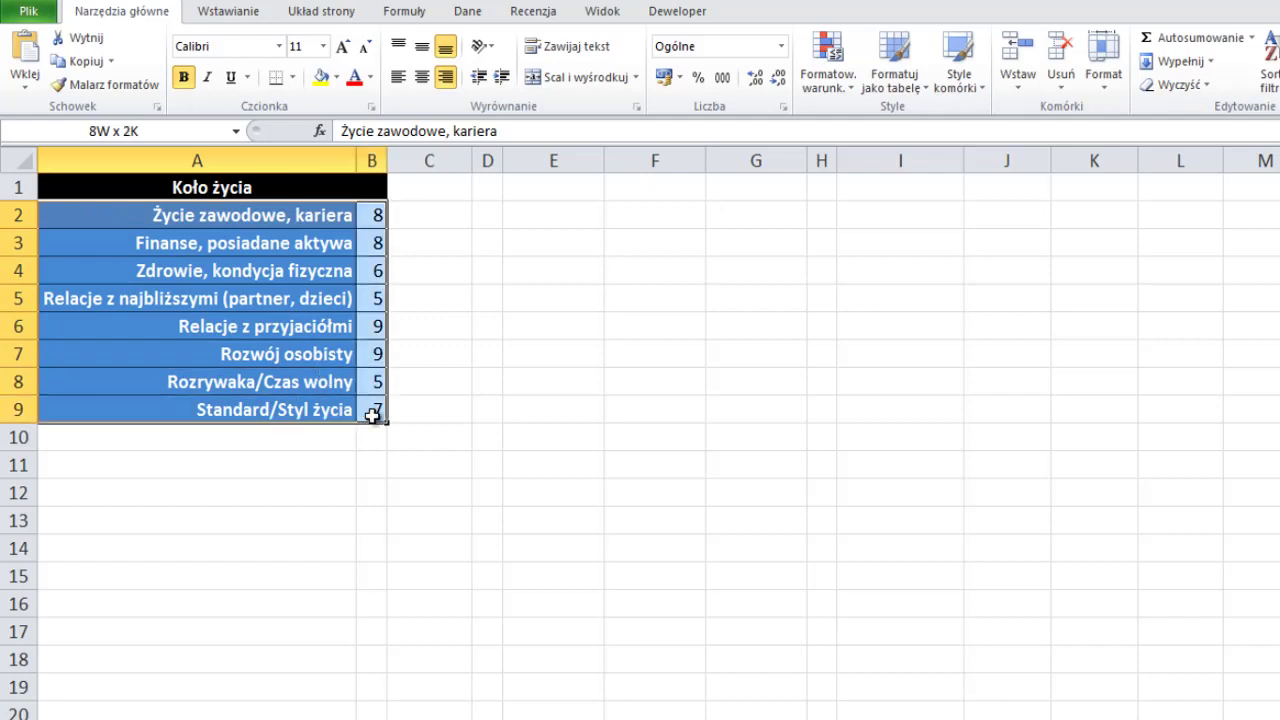
pyautogui.click(234, 12)
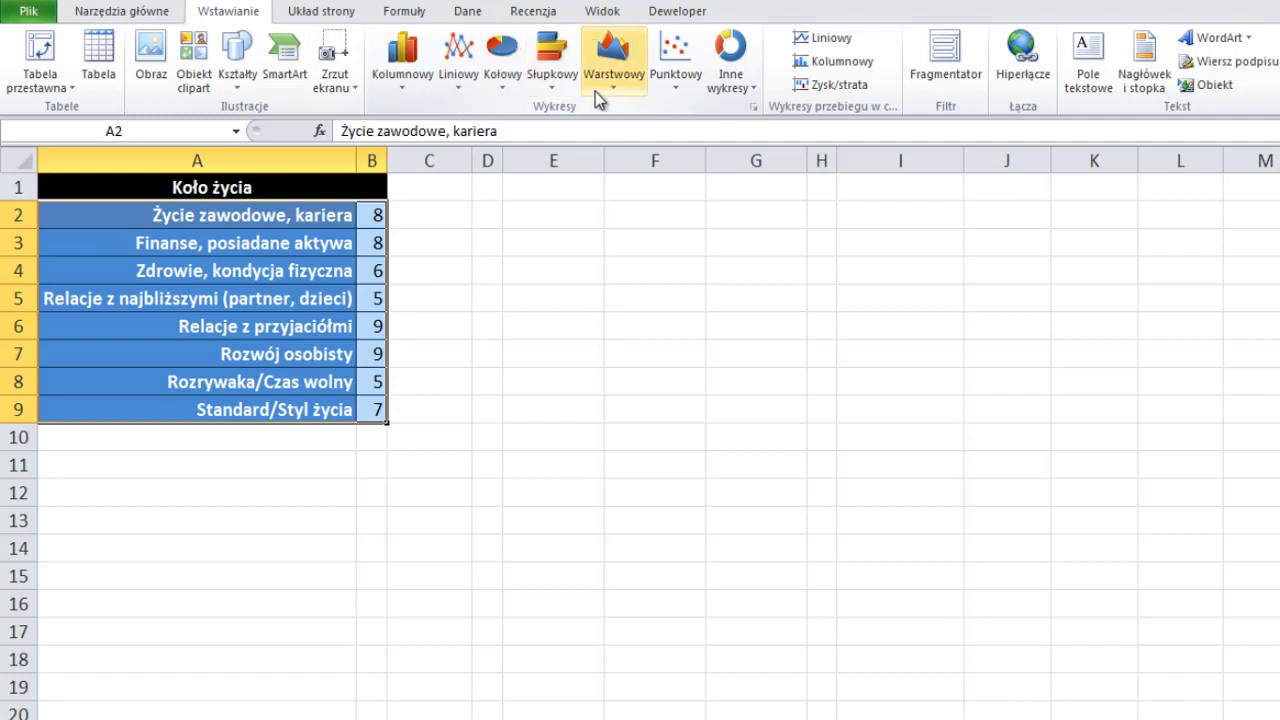
pyautogui.click(748, 92)
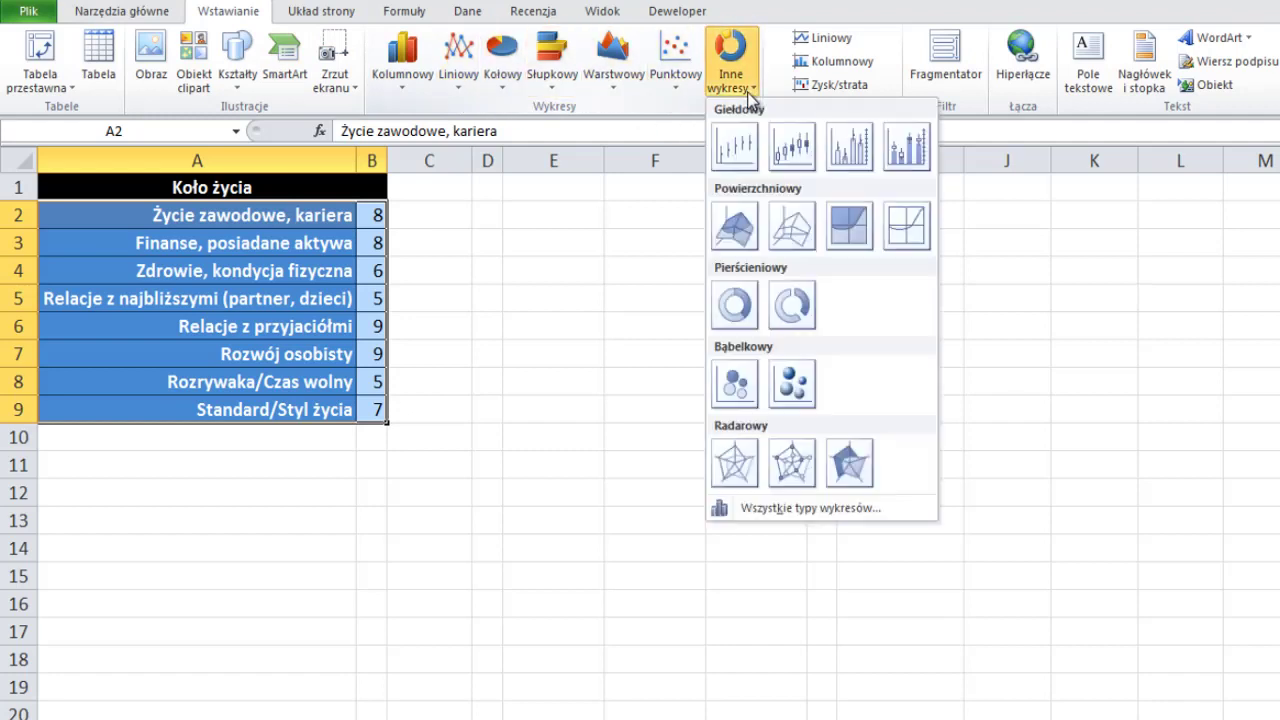
pyautogui.click(744, 468)
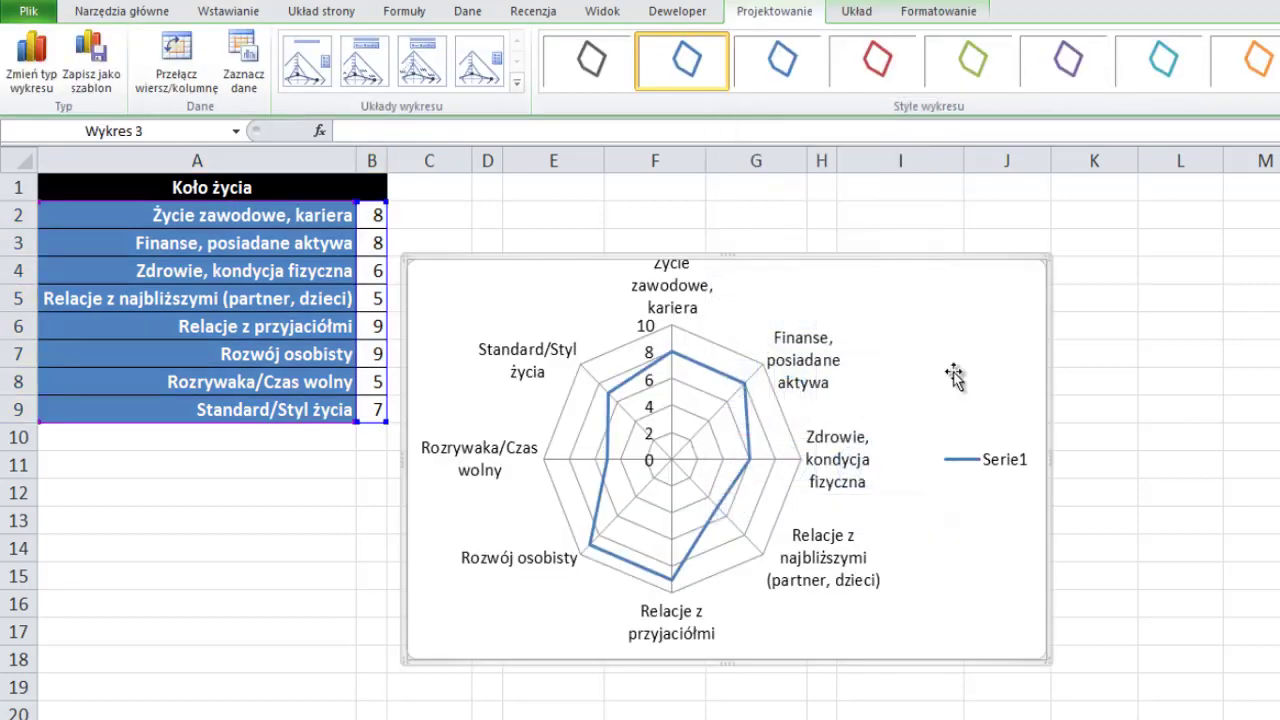
# Step: Delete the Serie1 legend from the radar chart and select its value axis
pyautogui.click(988, 468)
pyautogui.press('Delete')
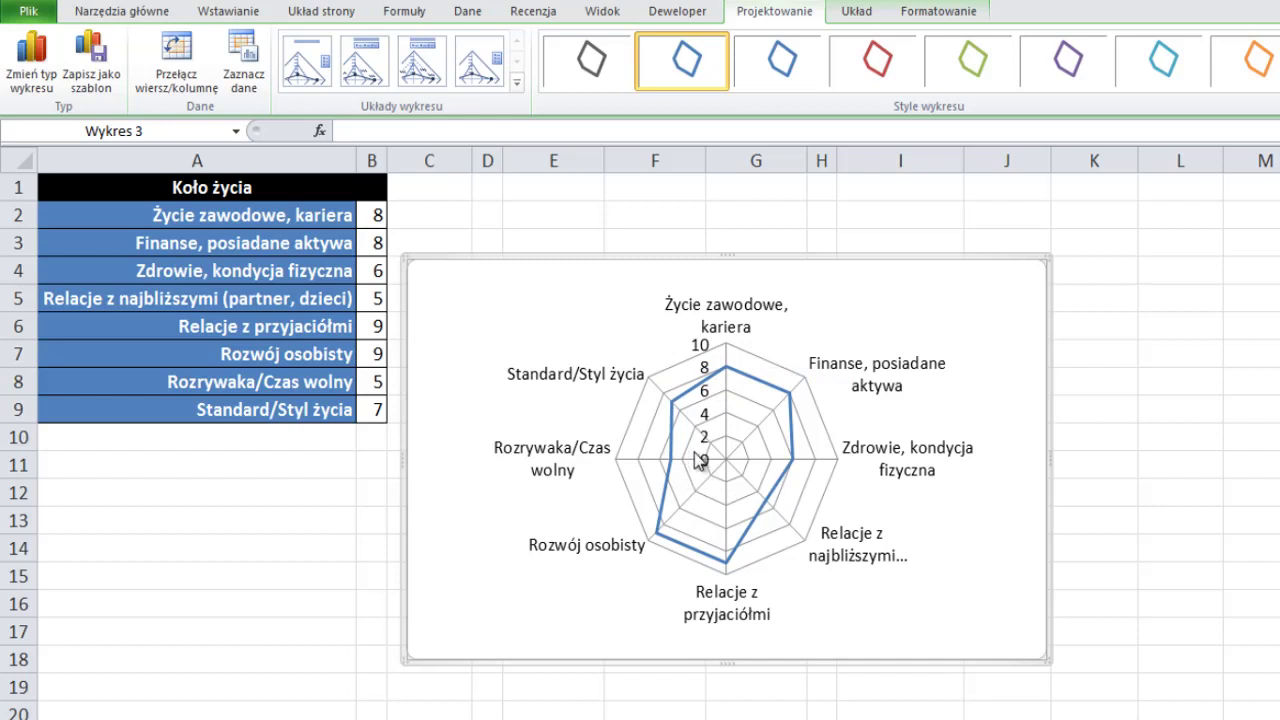
pyautogui.click(704, 352)
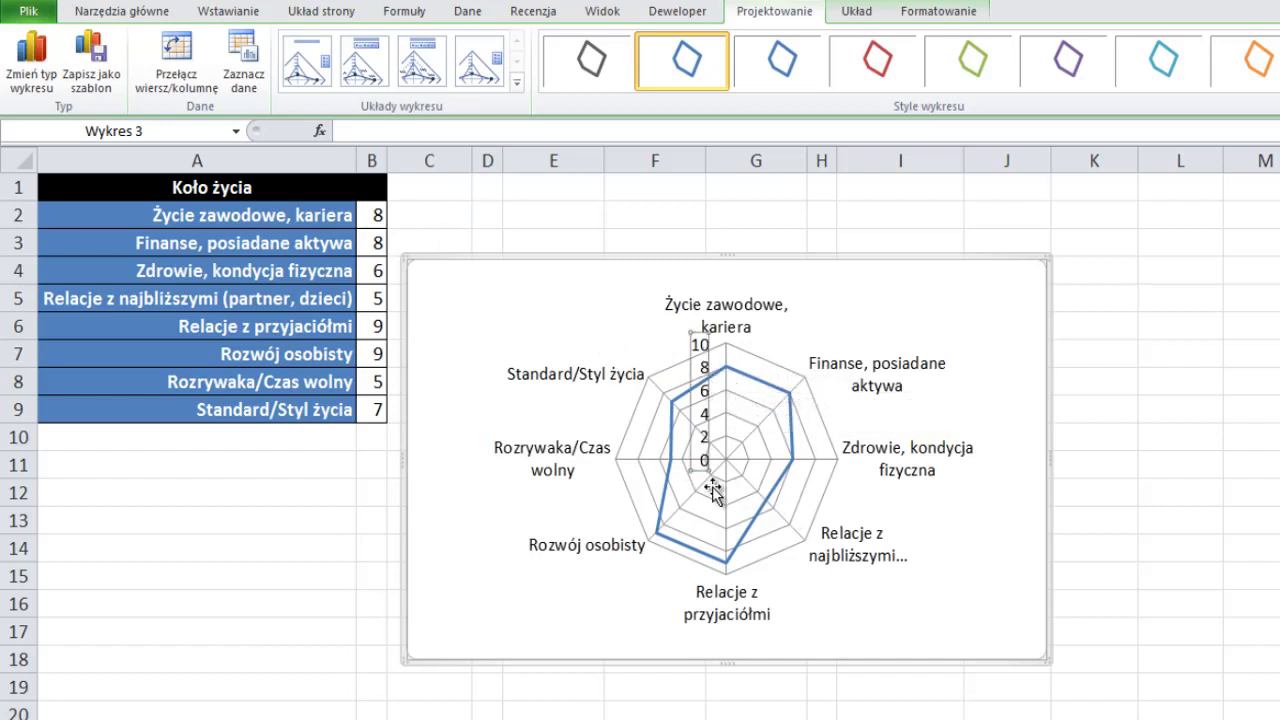
pyautogui.moveTo(675, 465)
# Step: Fix the value axis at a maximum of 10 with a major unit of 1
pyautogui.hotkey('ctrl', '1')
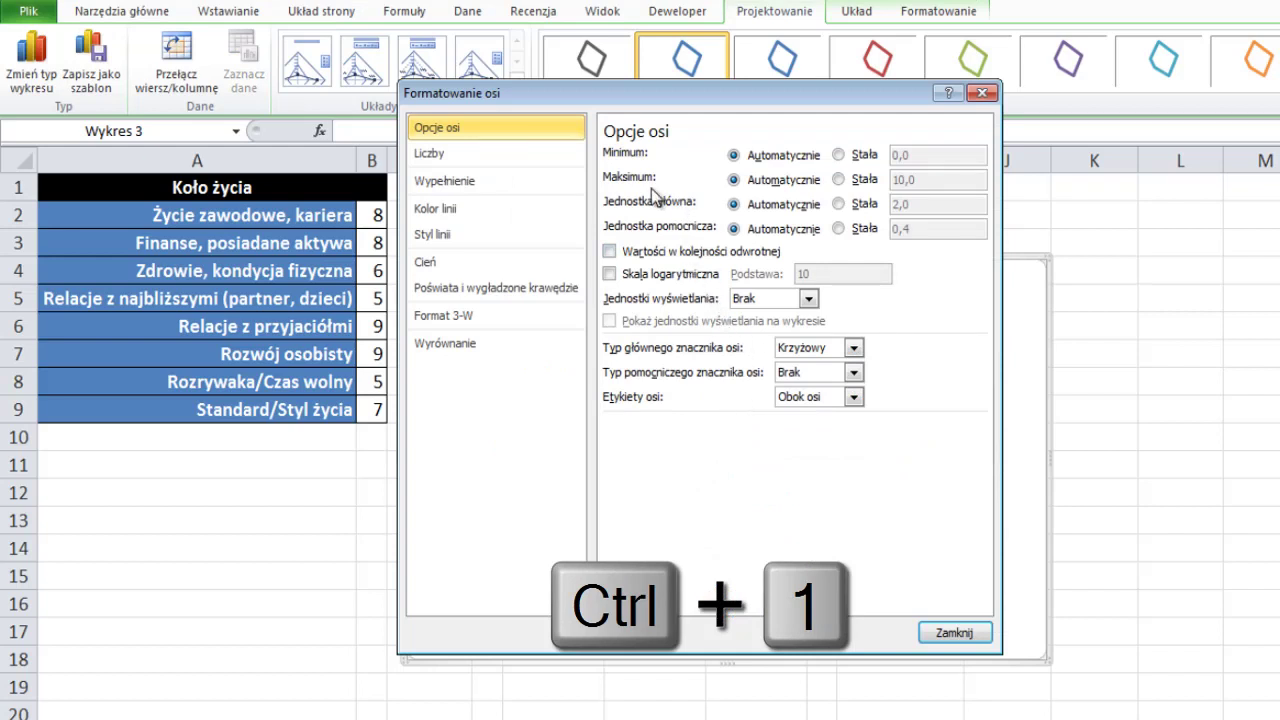
pyautogui.click(838, 181)
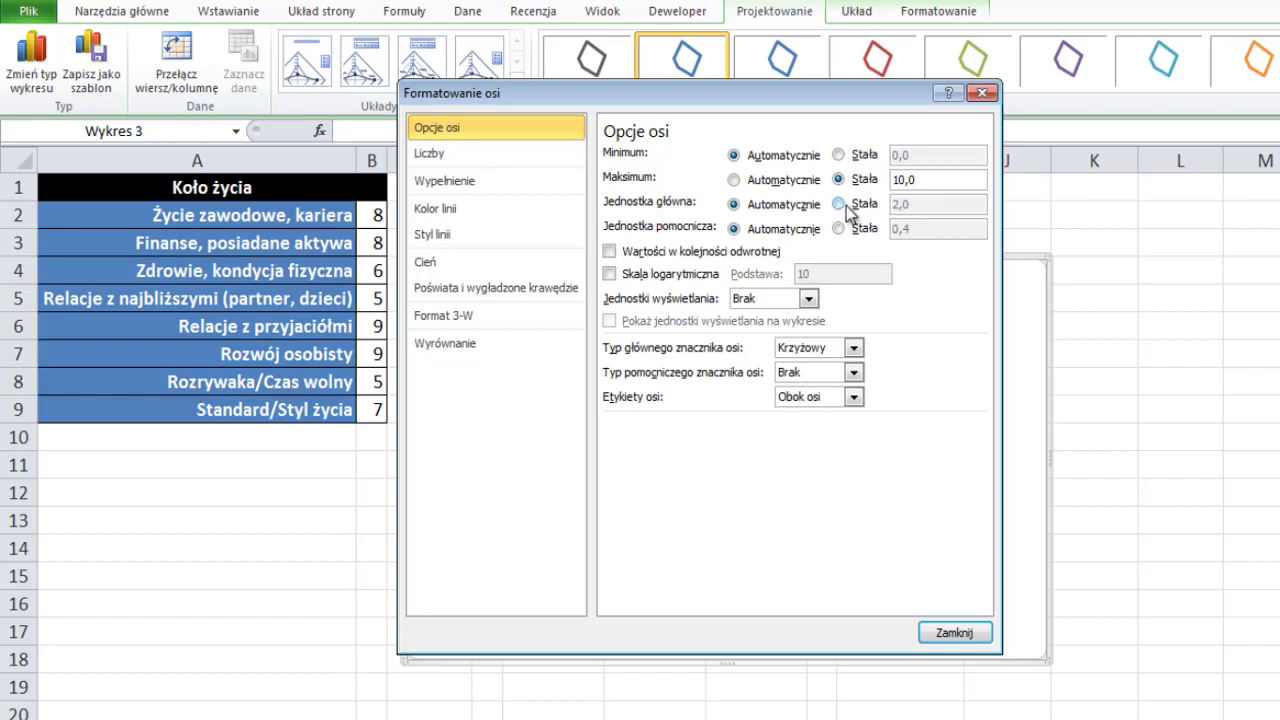
pyautogui.click(846, 204)
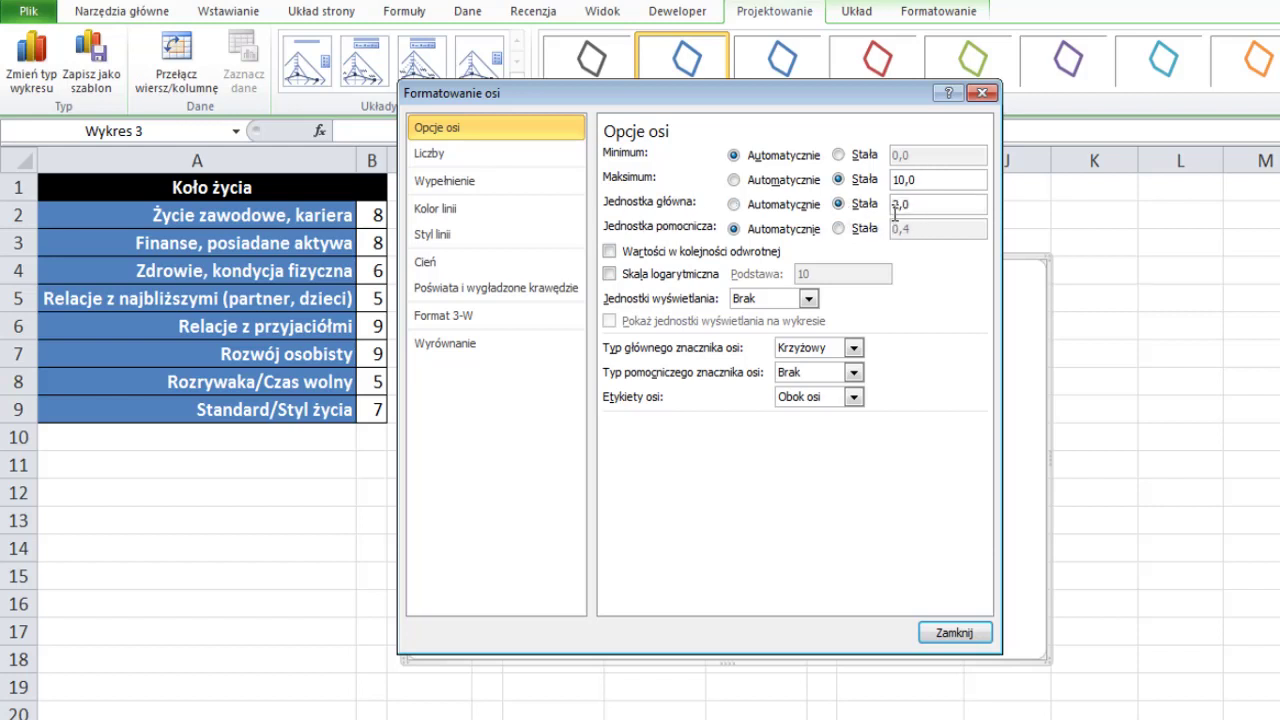
pyautogui.moveTo(818, 93); pyautogui.dragTo(1148, 153)
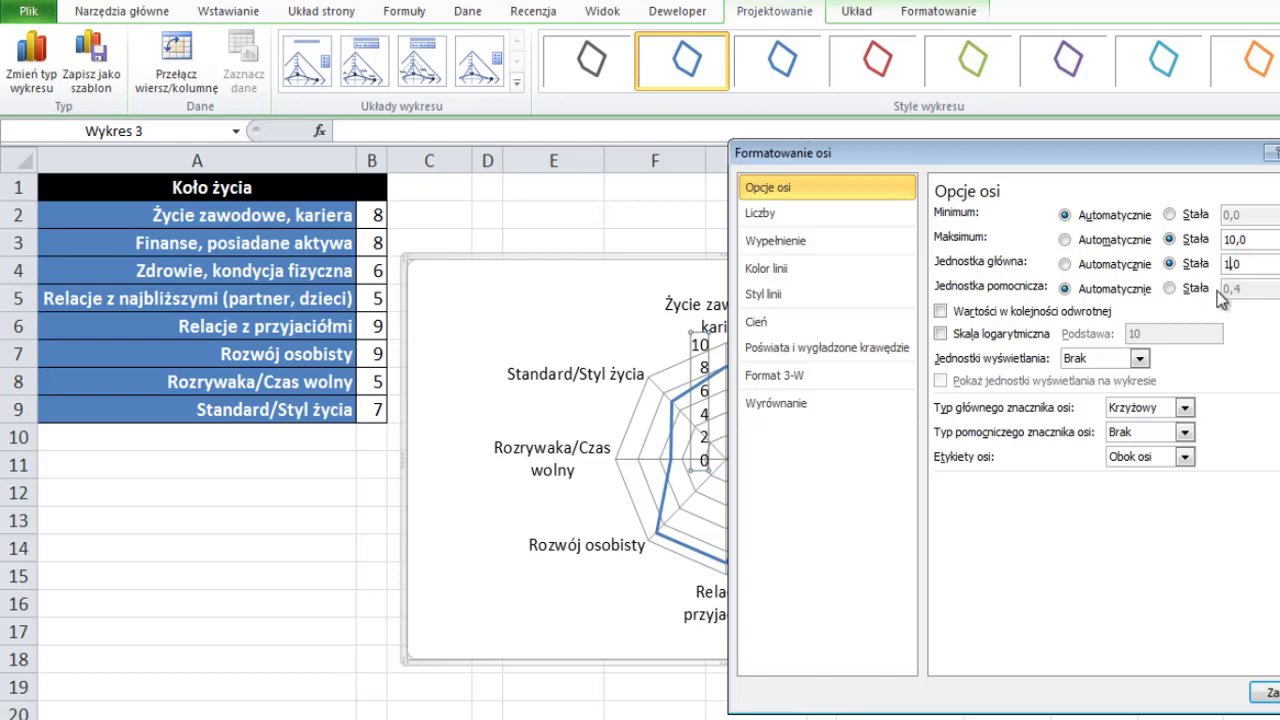
pyautogui.press('Escape')
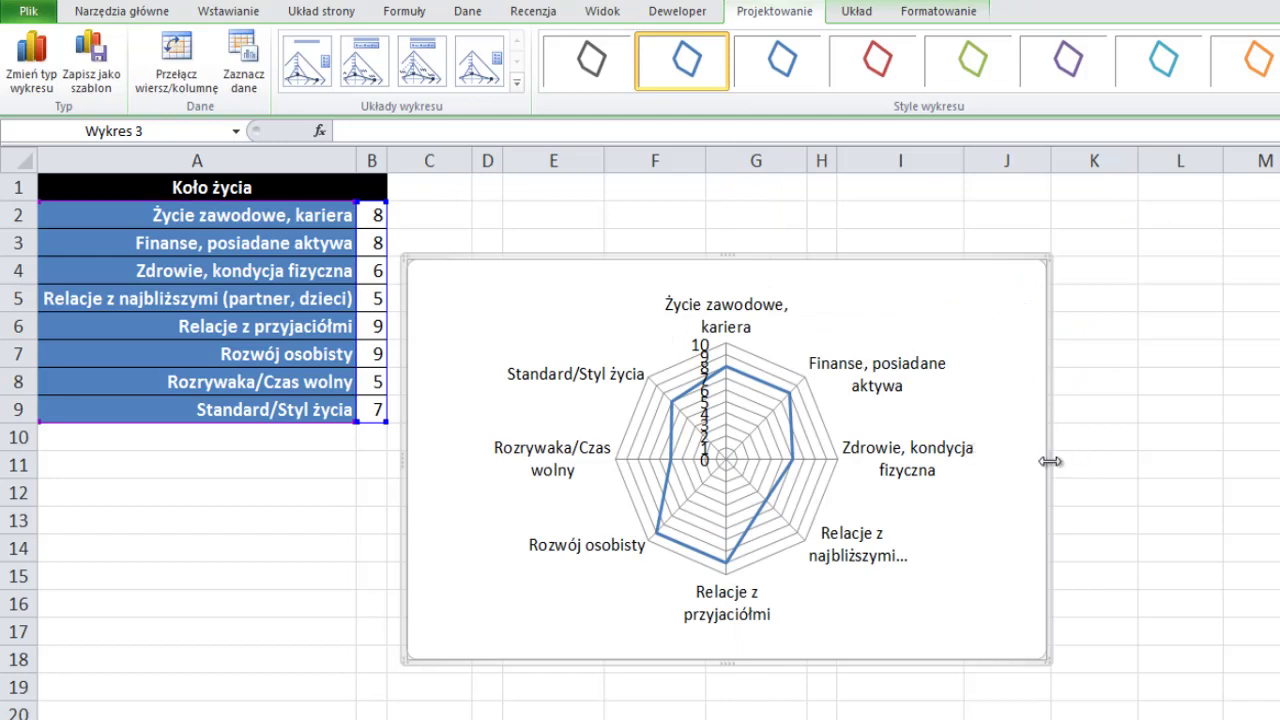
# Step: Narrow the chart and shrink its category labels to a 7-point font
pyautogui.moveTo(1050, 460); pyautogui.dragTo(995, 460)
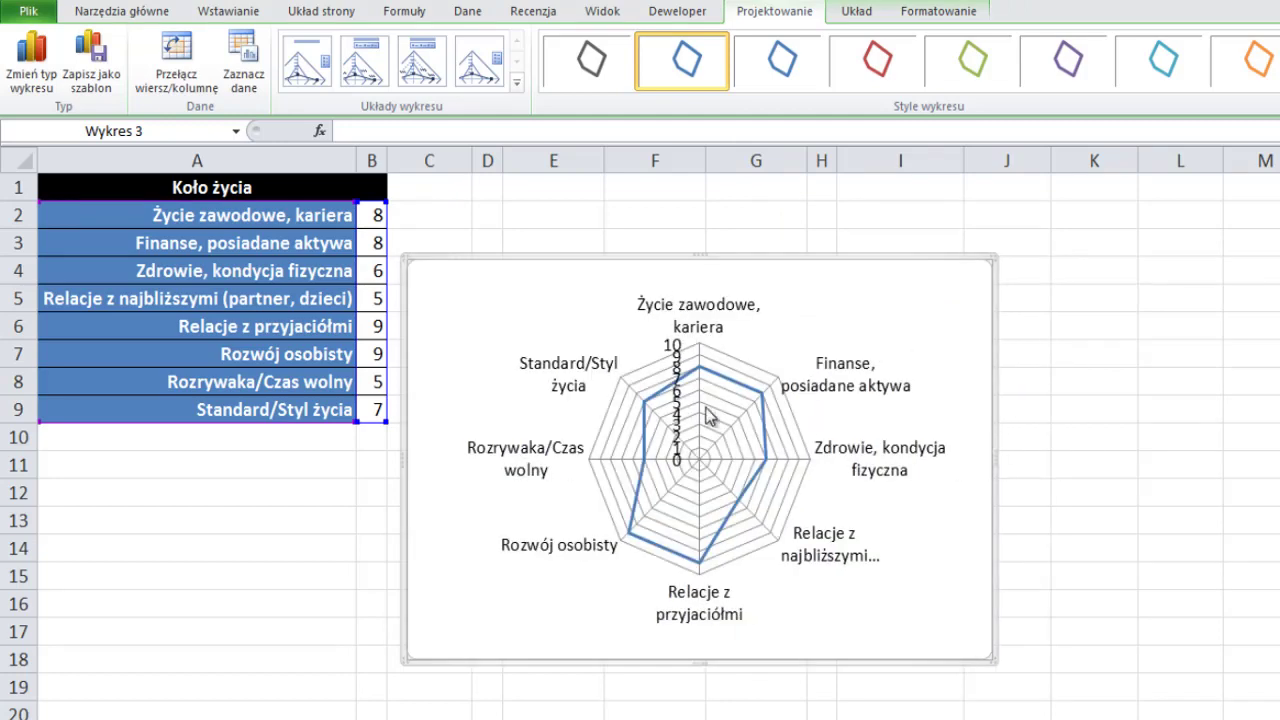
pyautogui.click(886, 390)
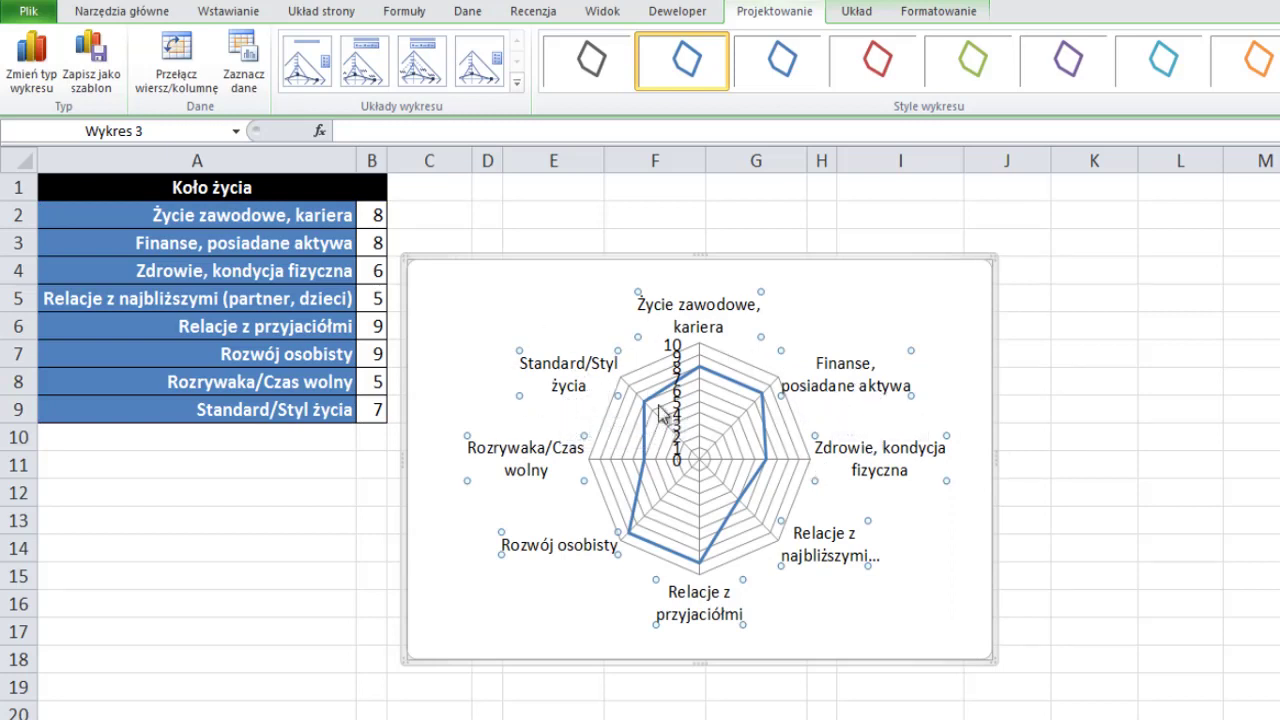
pyautogui.click(131, 15)
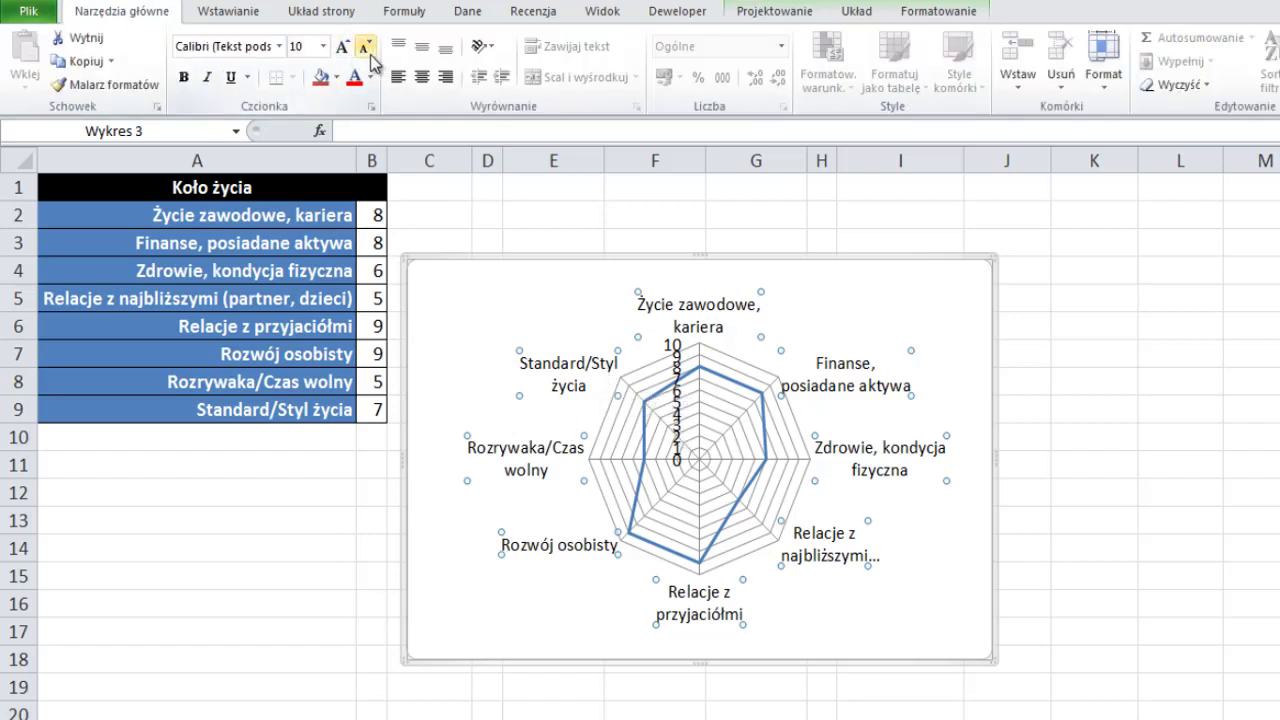
pyautogui.click(364, 52)
pyautogui.click(364, 52)
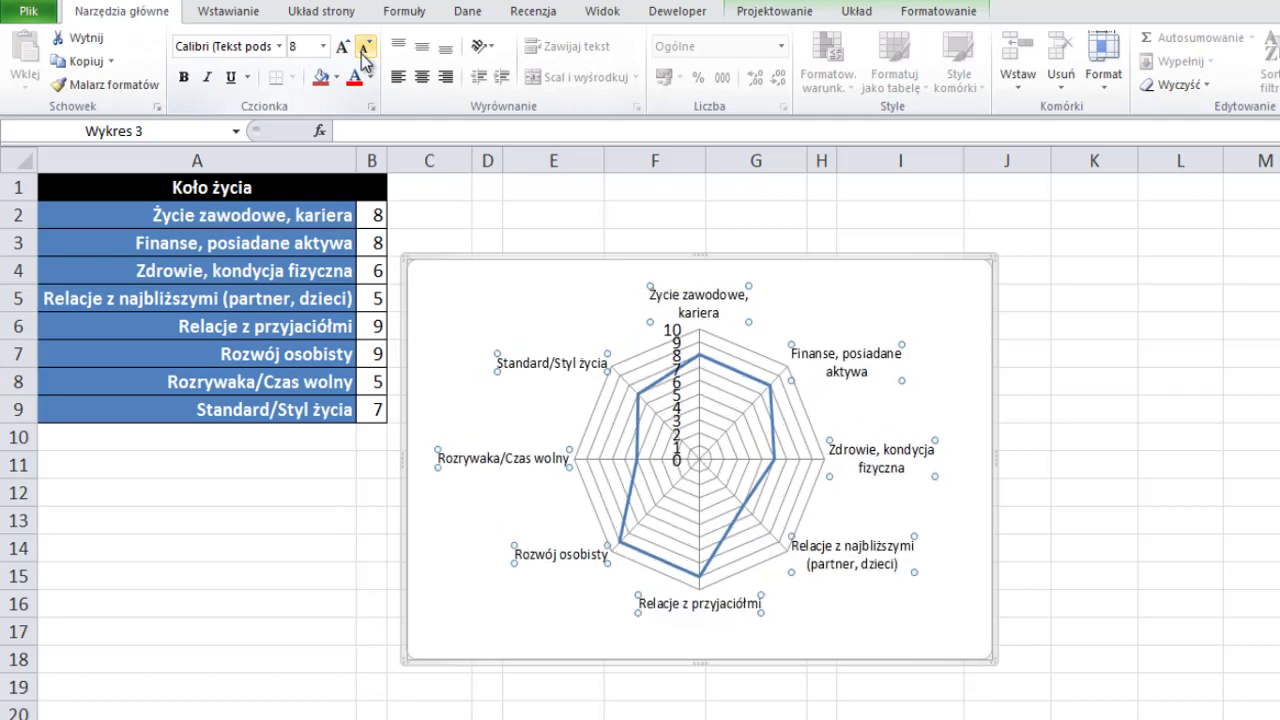
pyautogui.click(838, 322)
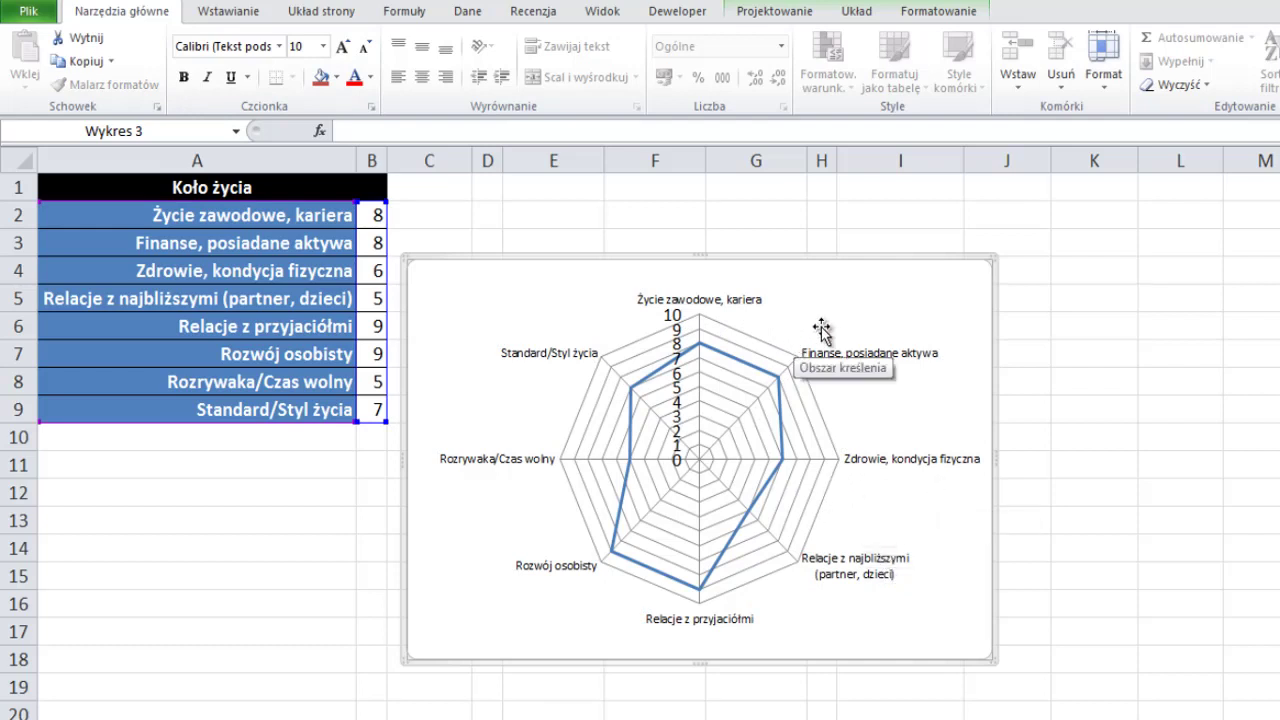
pyautogui.click(775, 12)
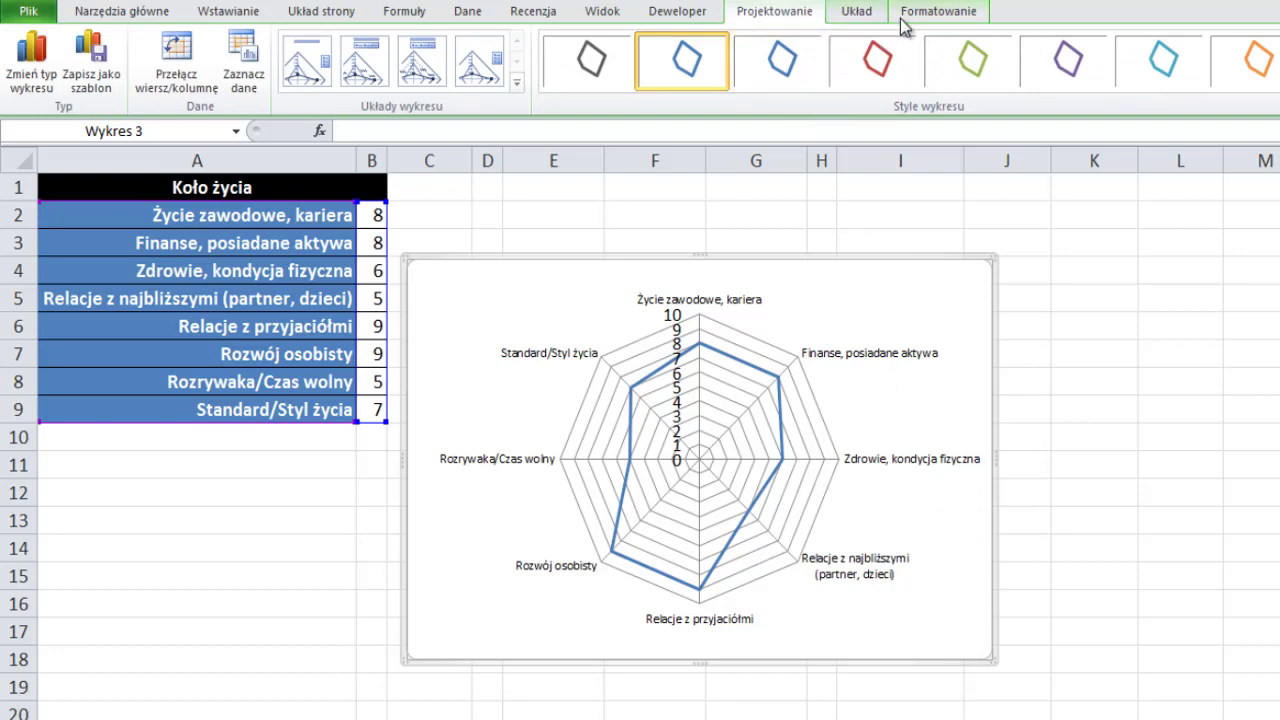
# Step: Add the title 'Koło życia' above the plot and enlarge the chart up and right
pyautogui.click(868, 14)
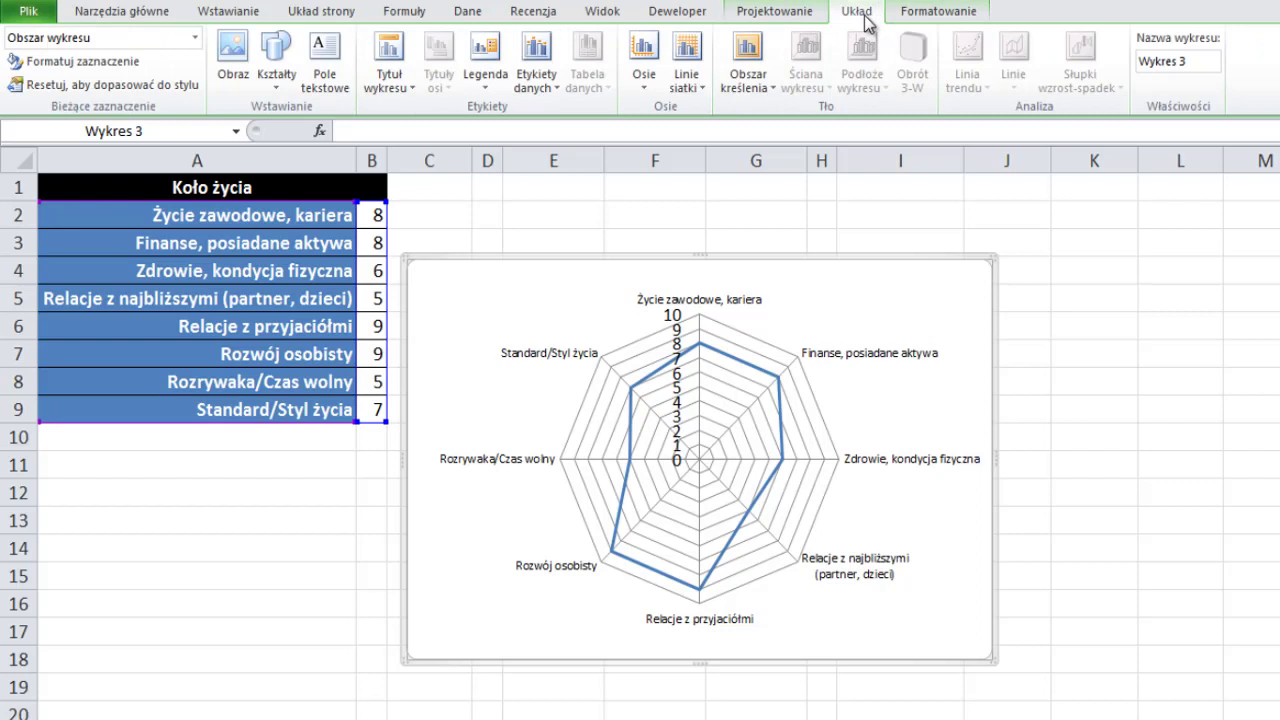
pyautogui.click(405, 90)
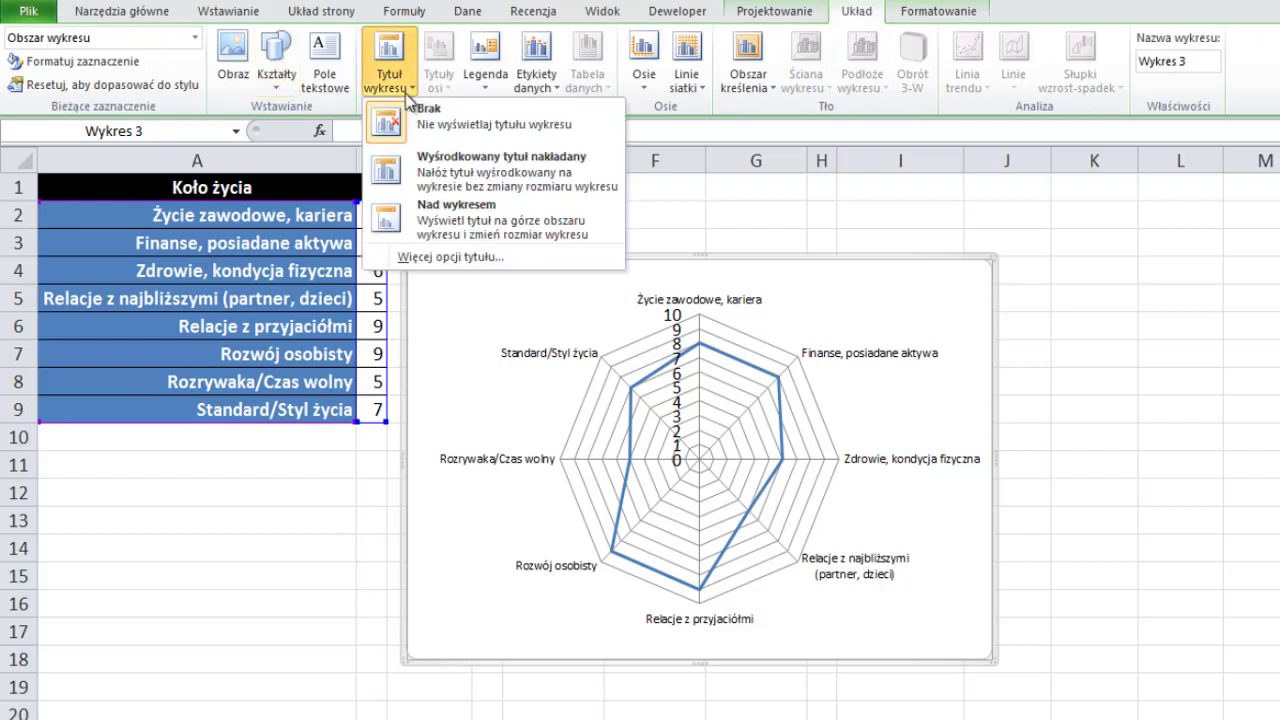
pyautogui.click(455, 212)
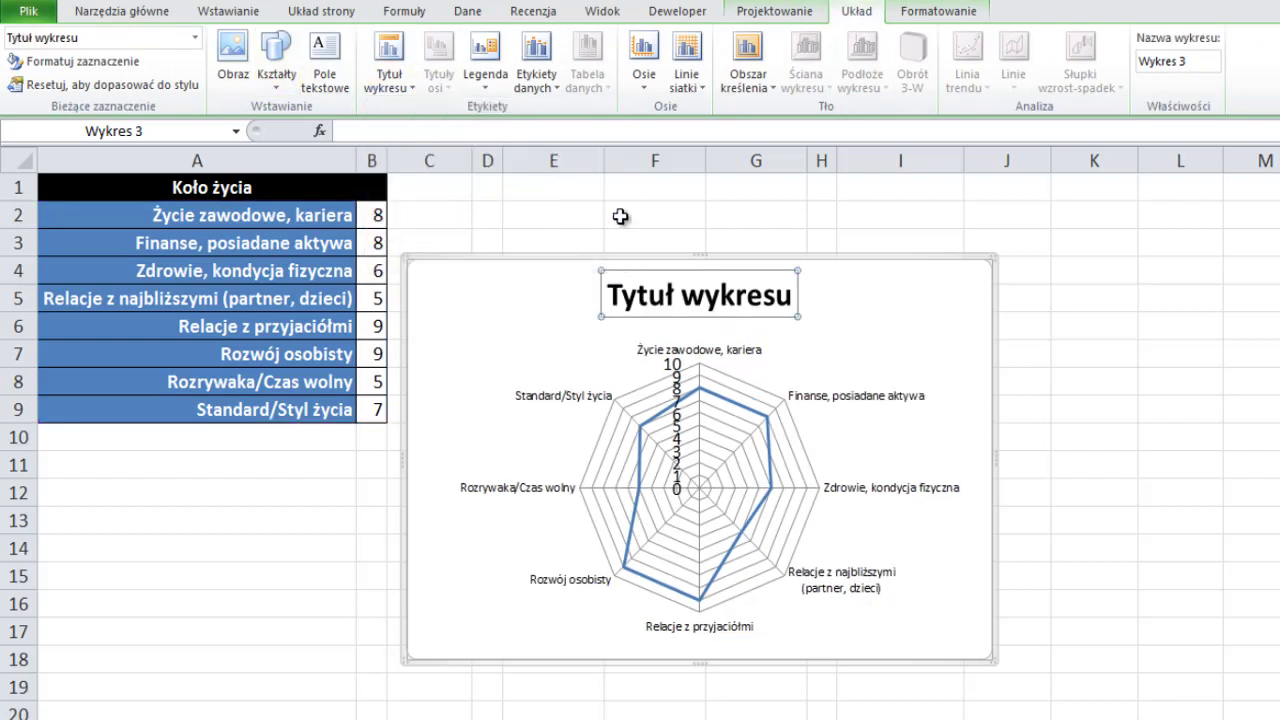
pyautogui.write('Koło życia')
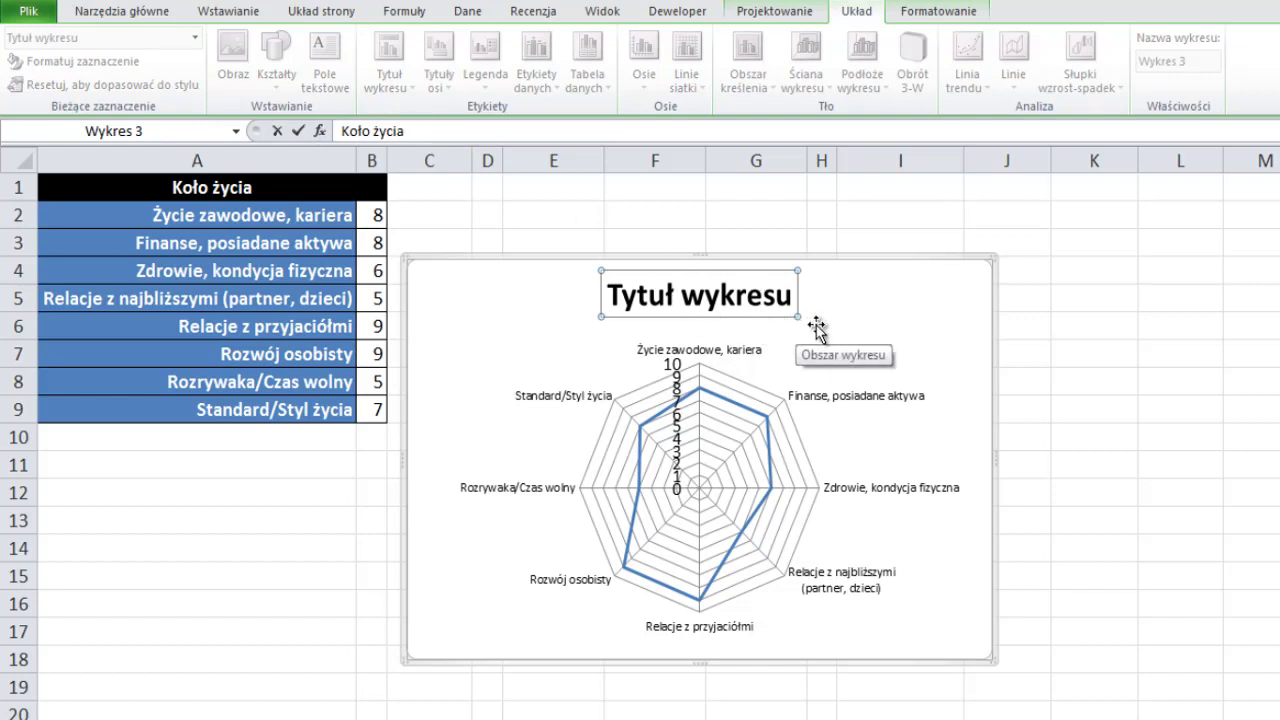
pyautogui.press('Return')
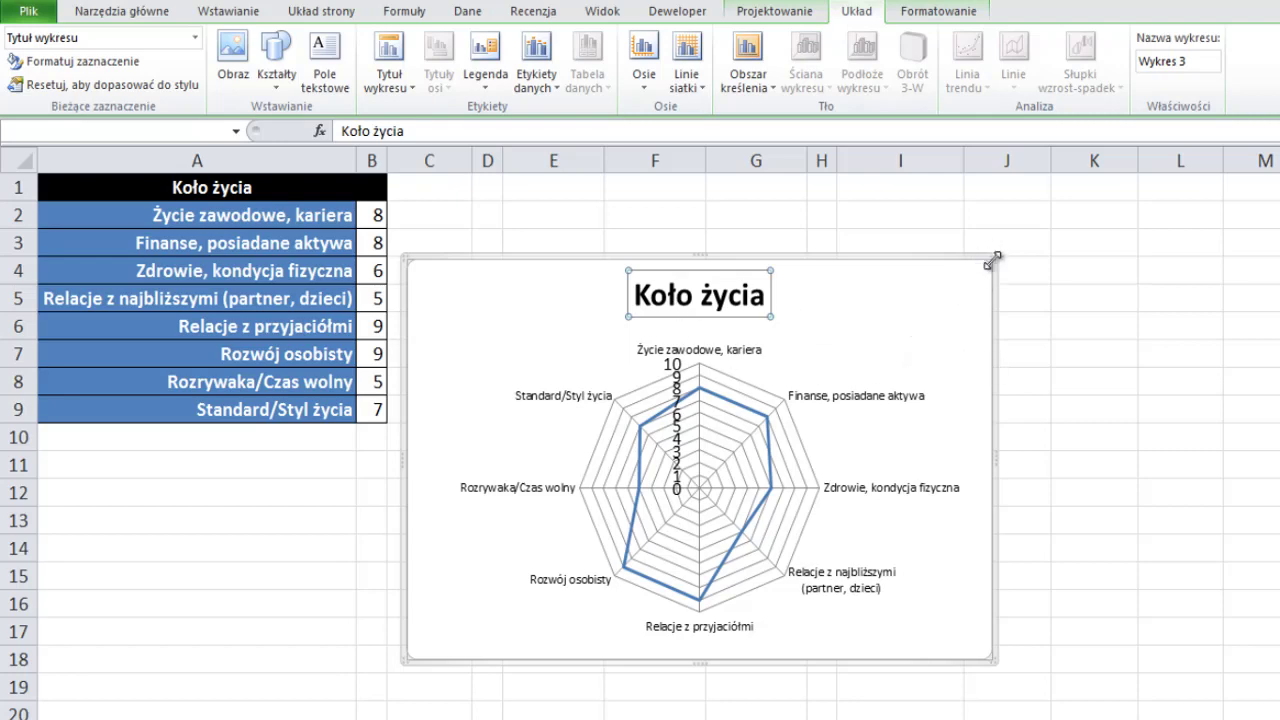
pyautogui.moveTo(993, 257); pyautogui.dragTo(1048, 212)
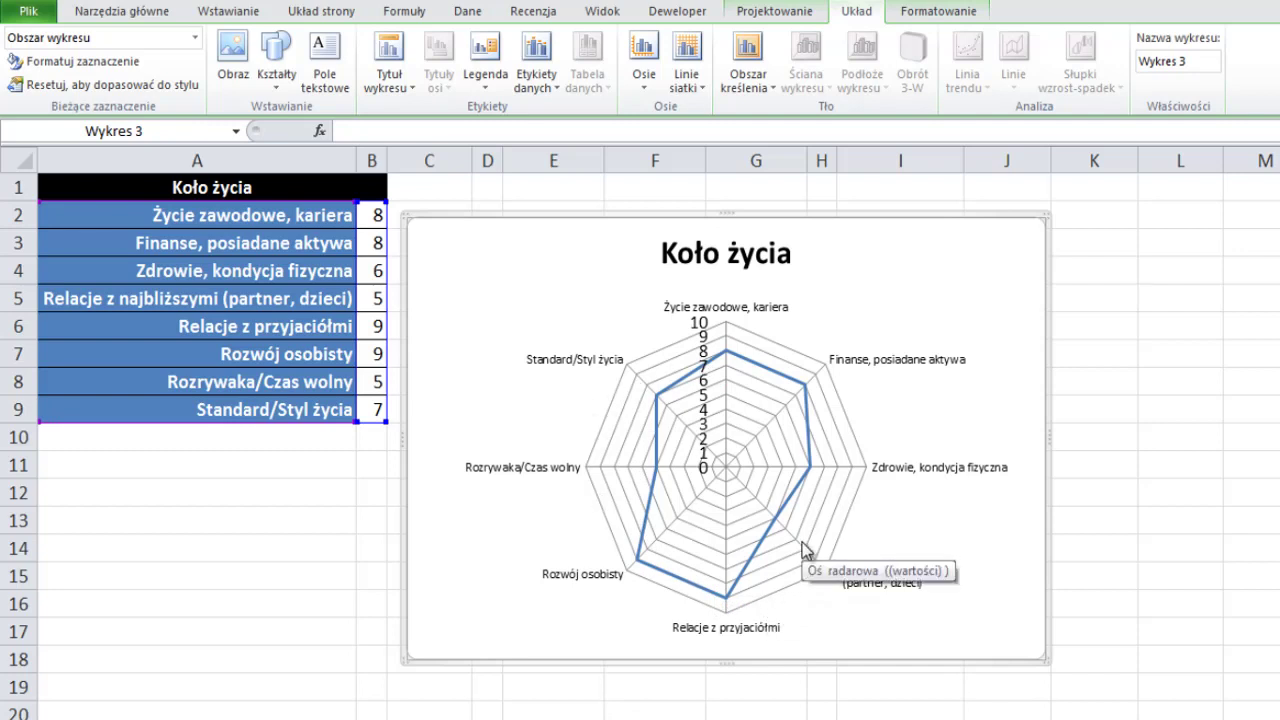
# Step: Change the data series to a radar with markers chart
pyautogui.click(780, 513)
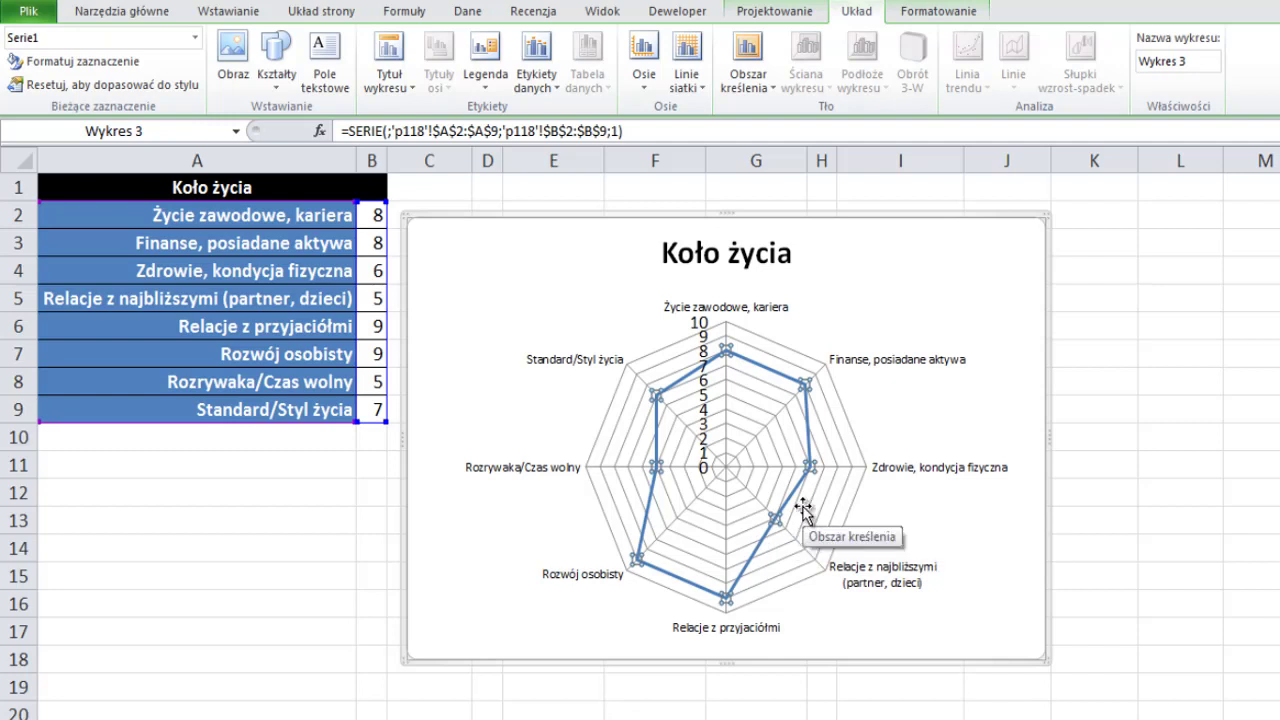
pyautogui.click(773, 12)
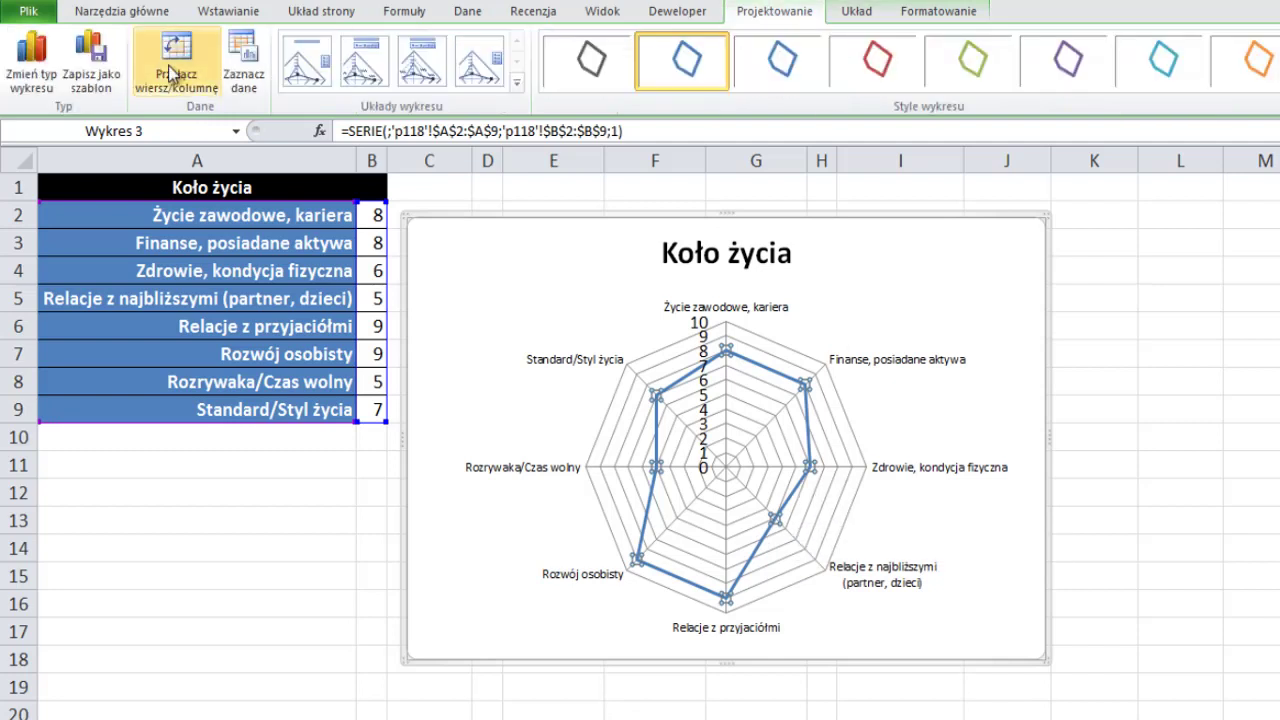
pyautogui.click(31, 65)
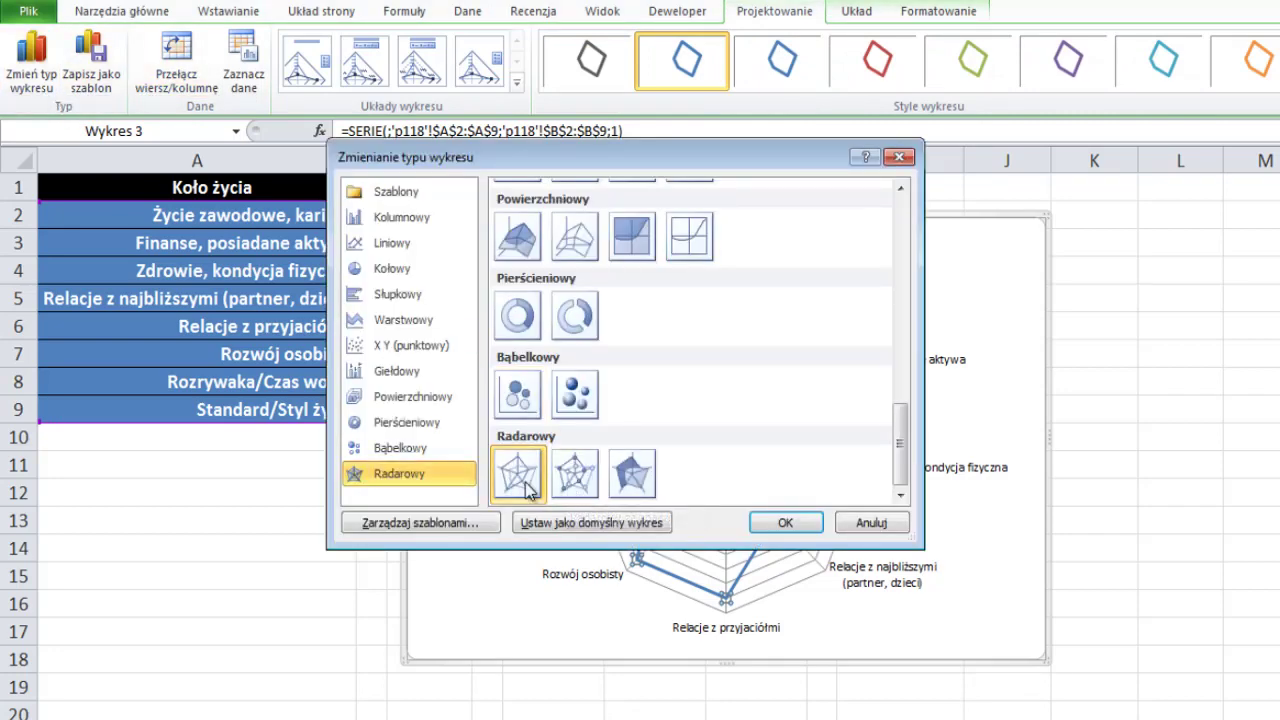
pyautogui.click(575, 472)
pyautogui.click(776, 523)
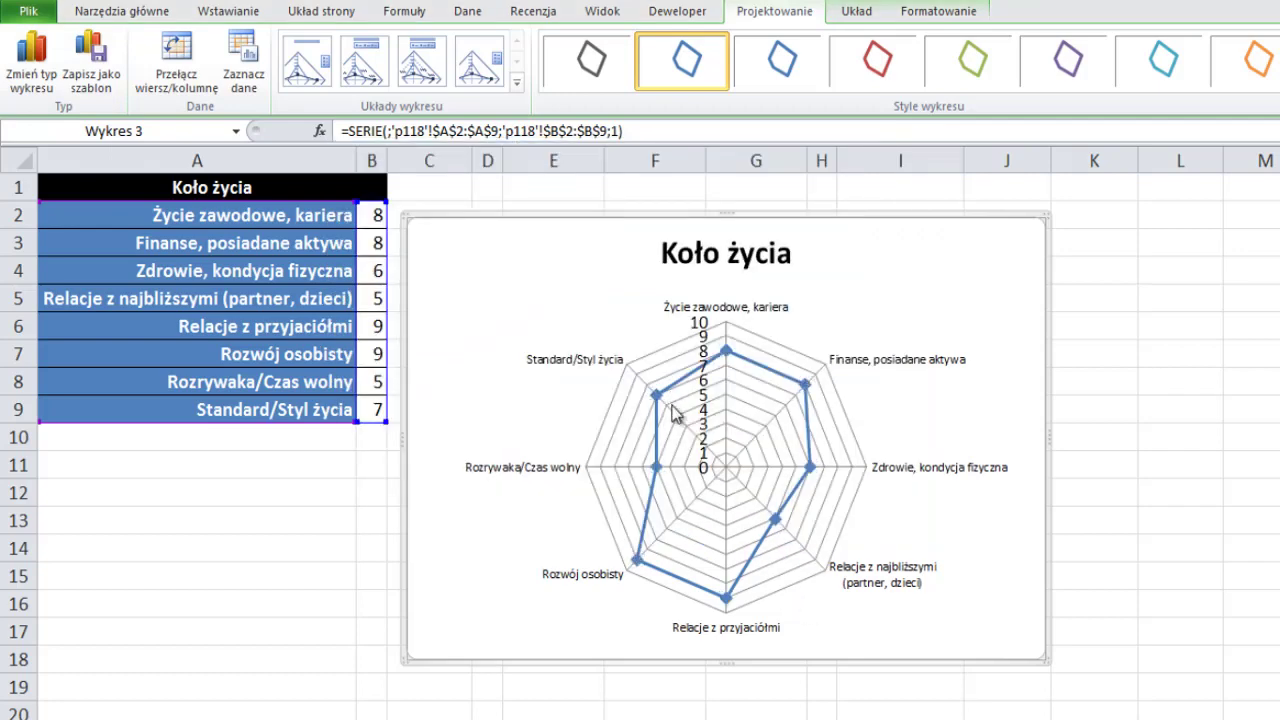
# Step: Switch the chart type to the filled radar subtype
pyautogui.click(31, 65)
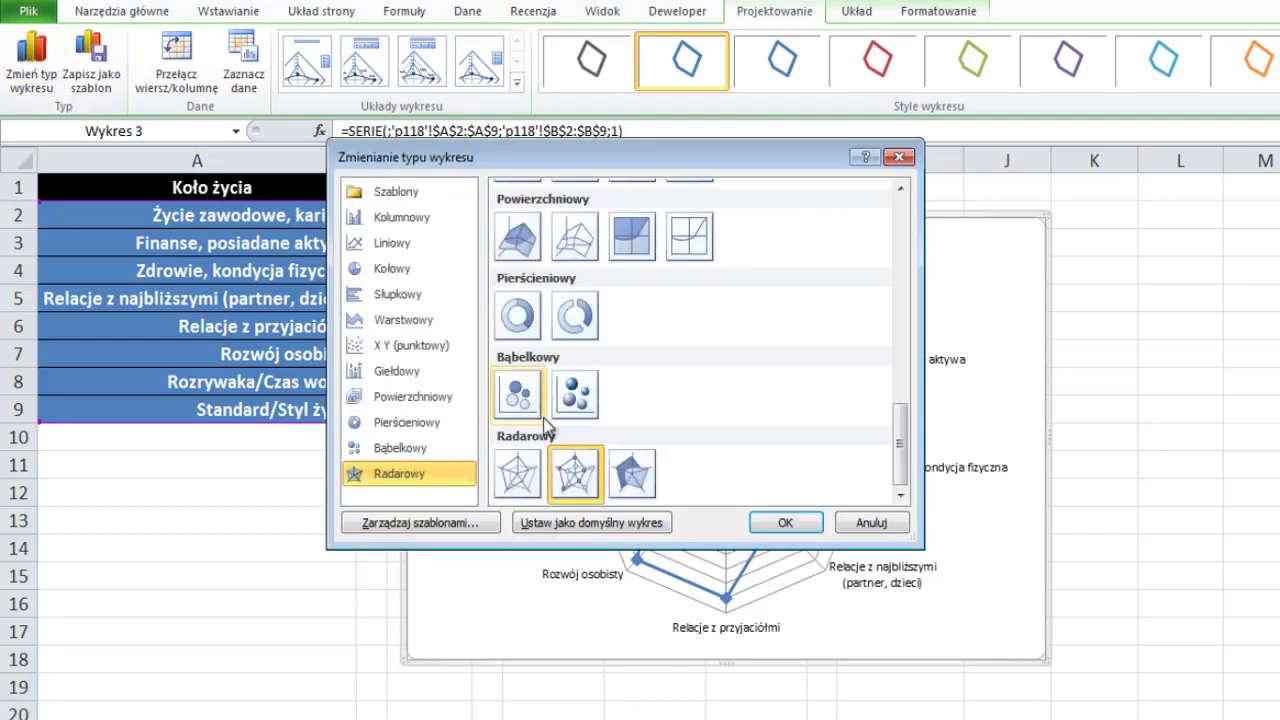
pyautogui.click(632, 485)
pyautogui.click(780, 524)
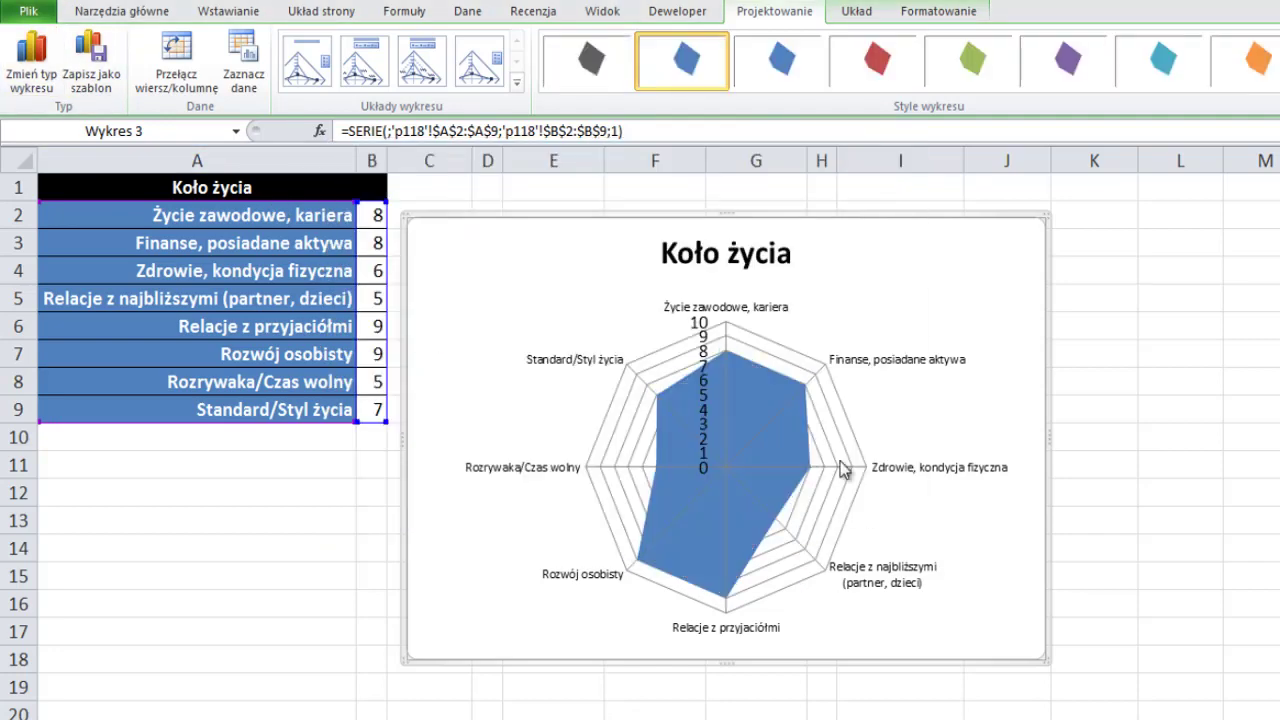